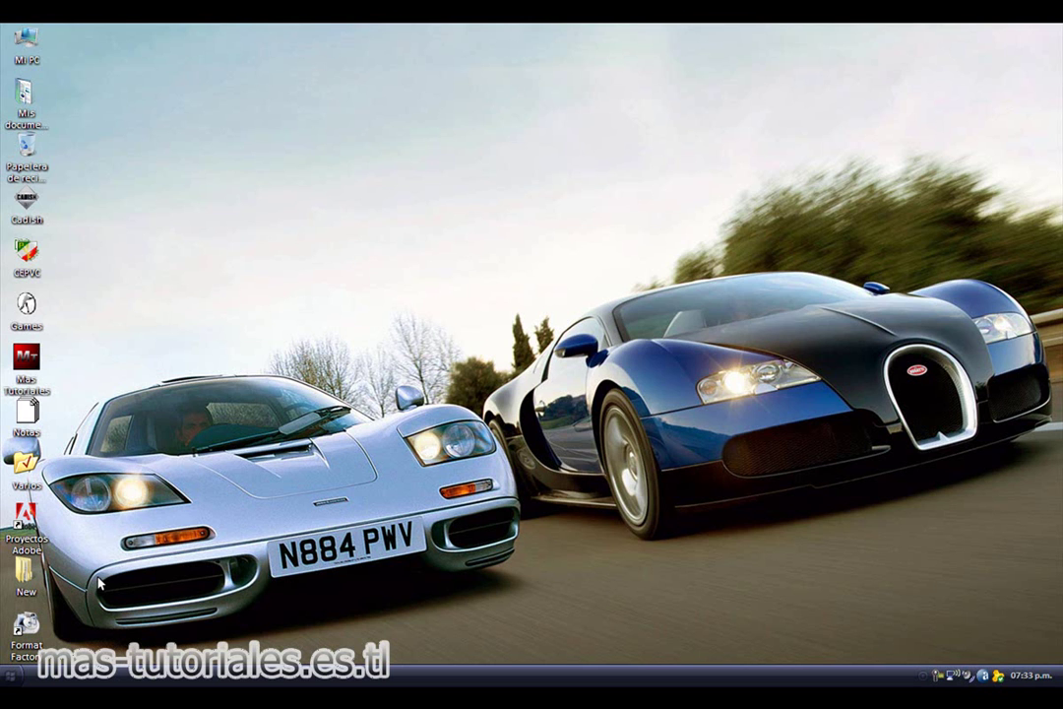
Open Format Factory, start an any-type-to-mobile-device video conversion and expand the RIM BlackBerry profiles
double_click(27, 628)
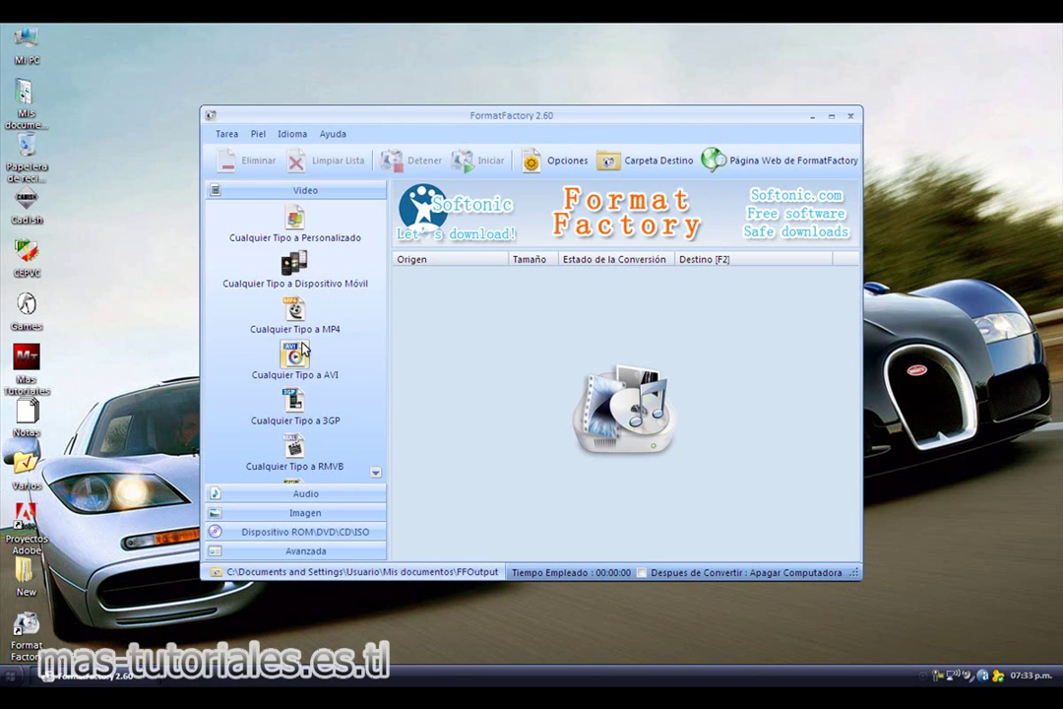
left_click(295, 264)
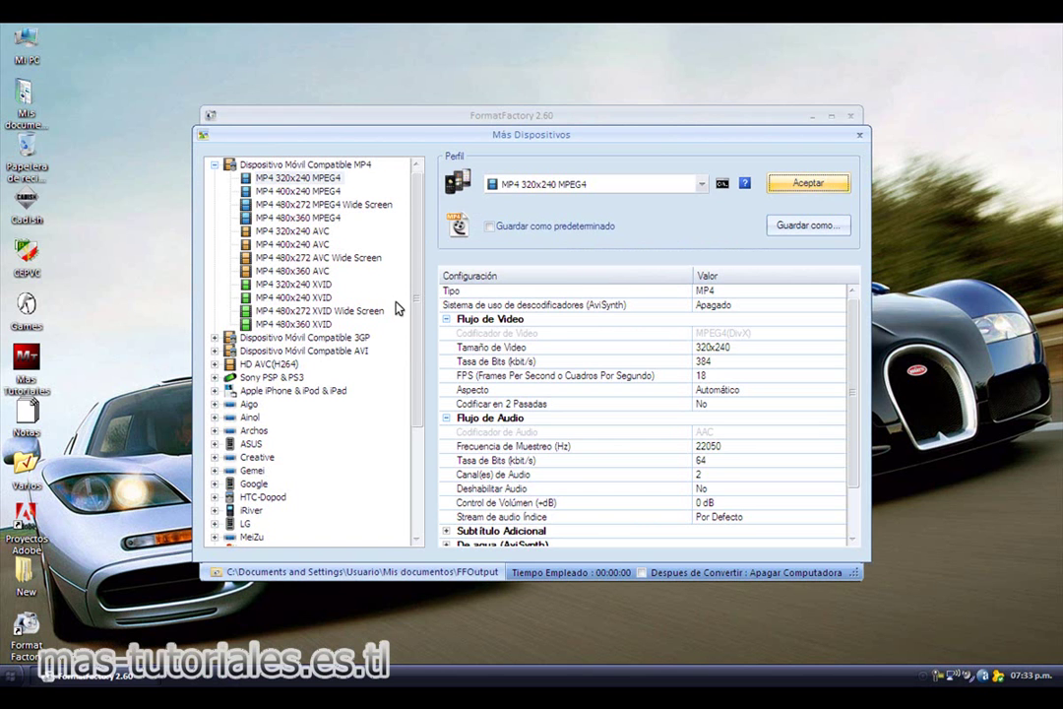
left_click_drag(417, 301, 416, 420)
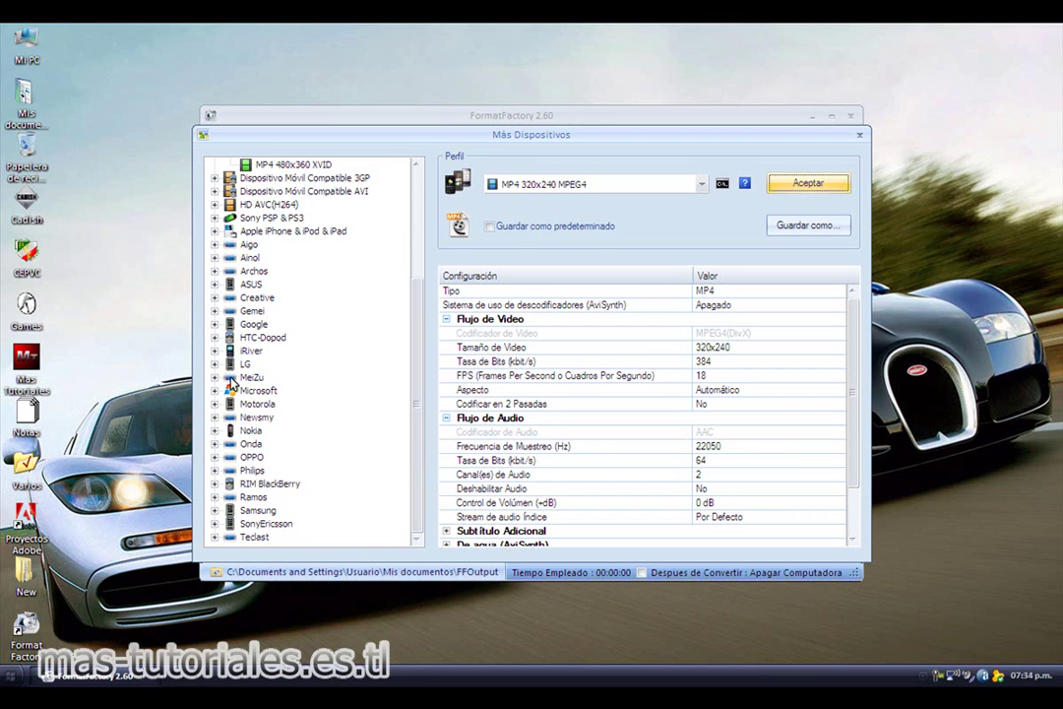
left_click(230, 485)
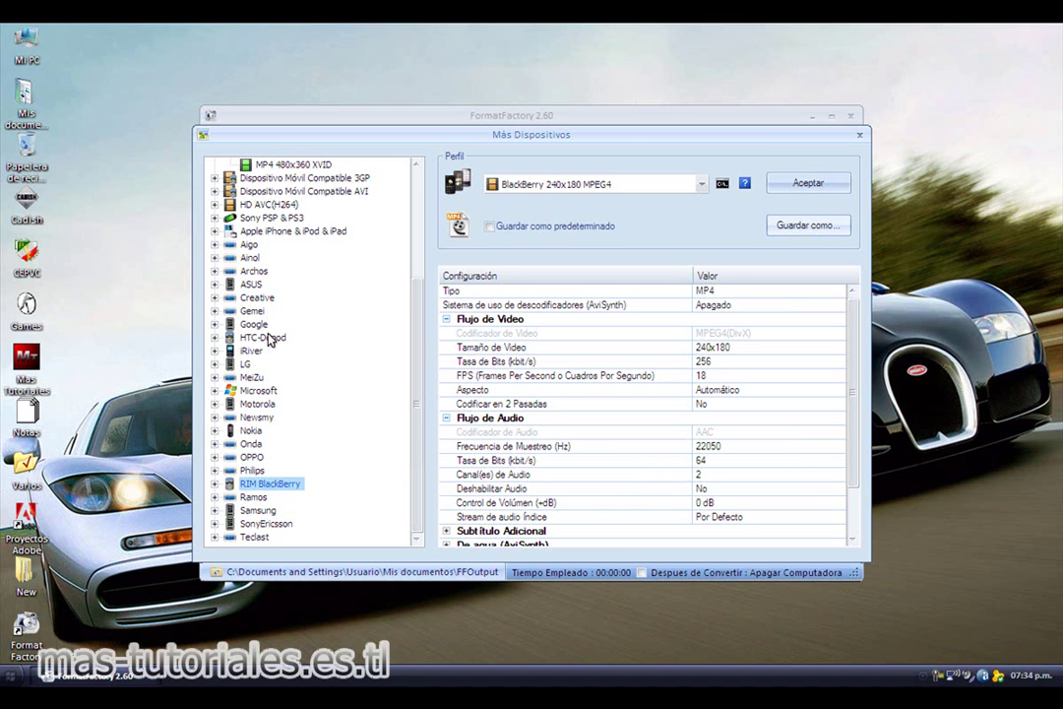
scroll(276, 296, "up", 4)
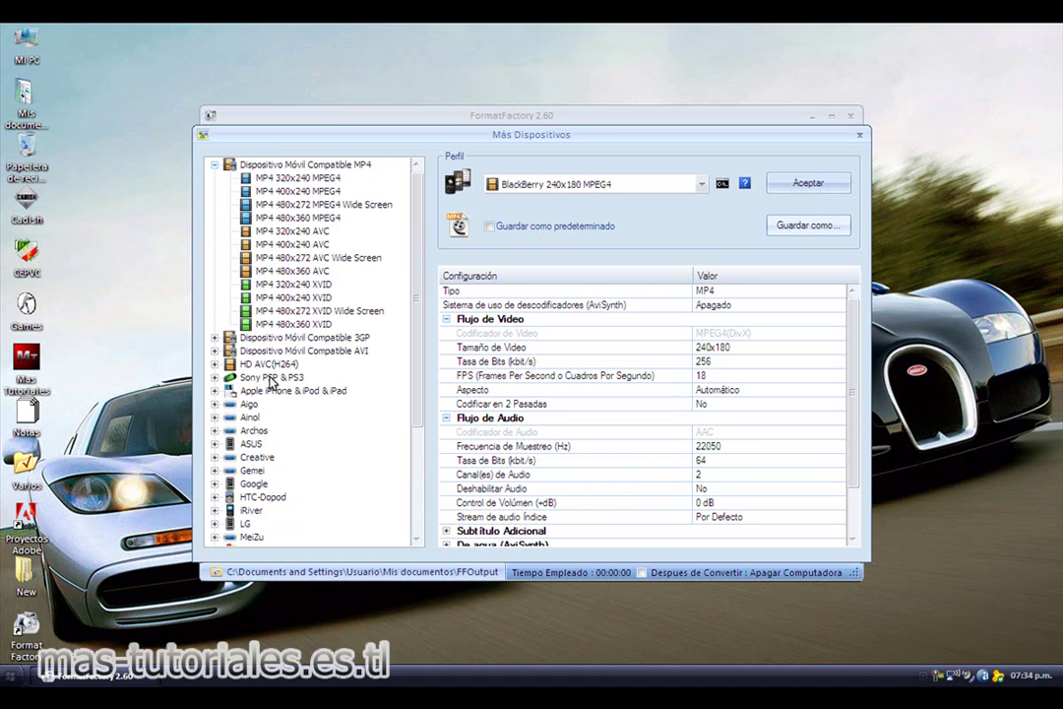
scroll(236, 324, "down", 4)
left_click(216, 486)
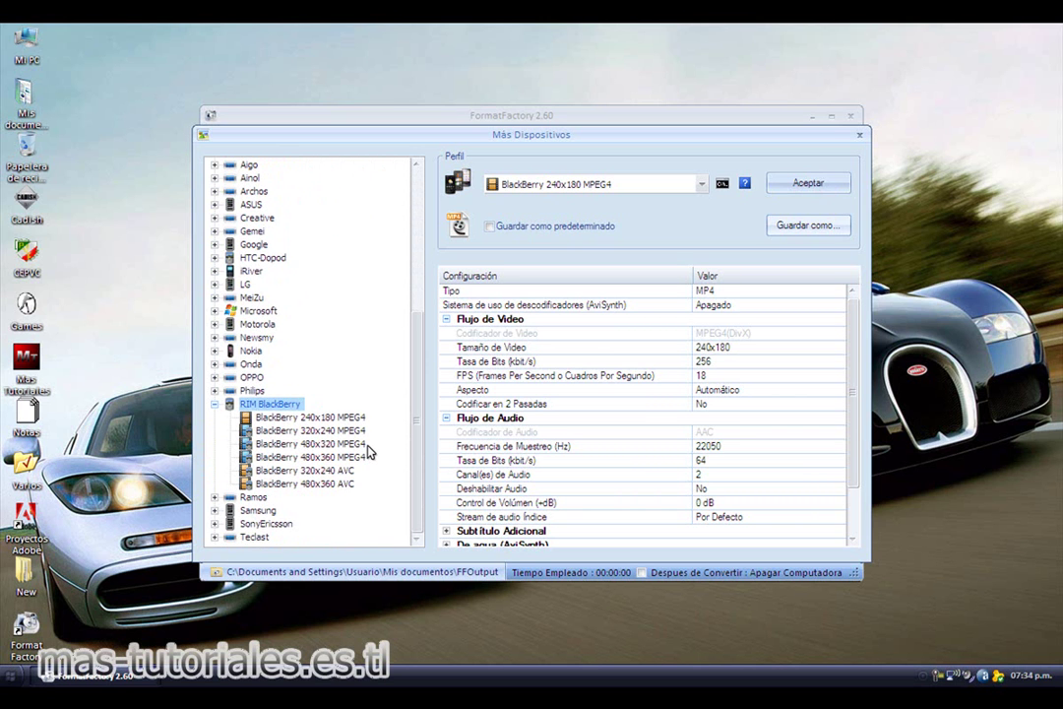
Compare the video size, bit rate, frame rate and audio settings of the different BlackBerry MPEG4 and AVC profiles
left_click(291, 422)
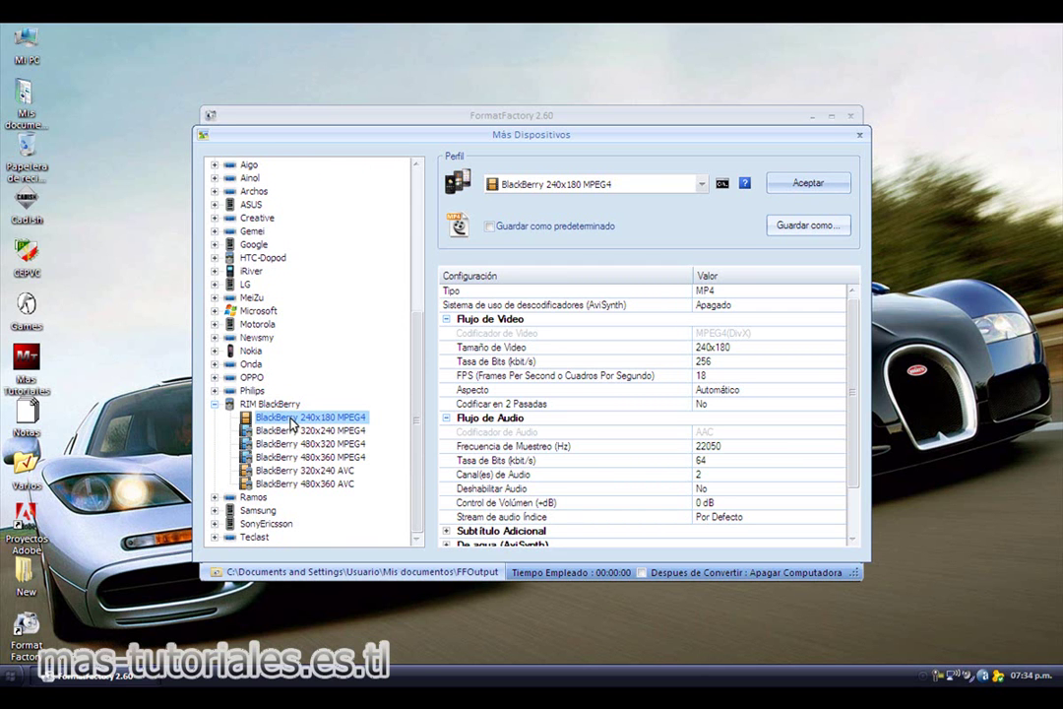
left_click(313, 473)
left_click(308, 444)
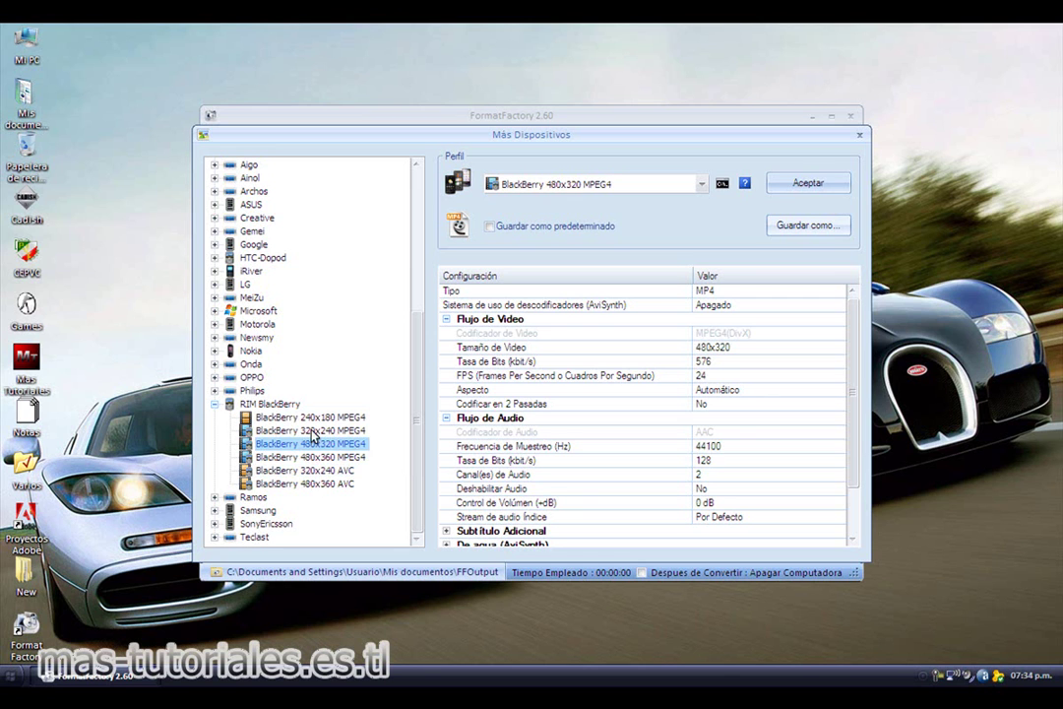
left_click(309, 420)
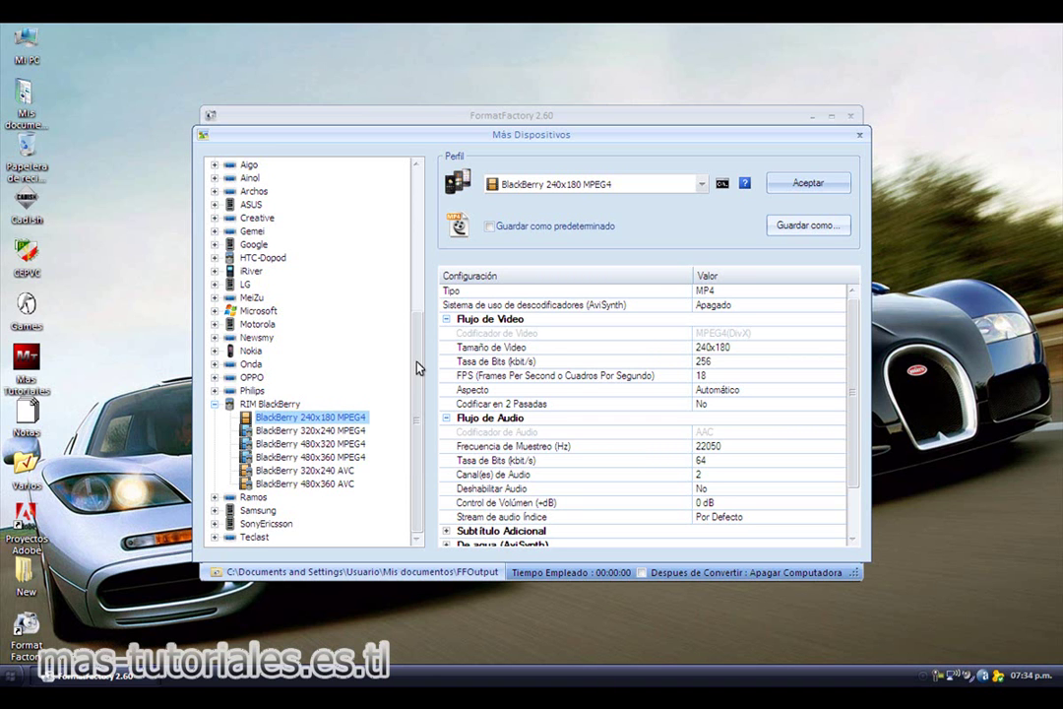
scroll(721, 325, "down", 2)
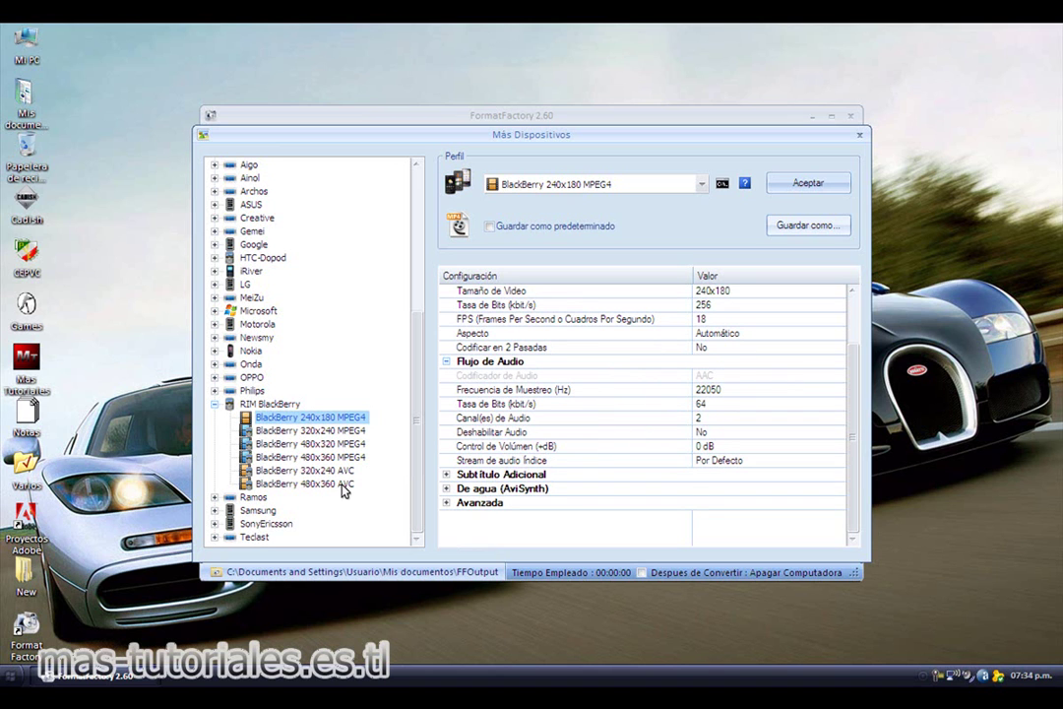
left_click(295, 483)
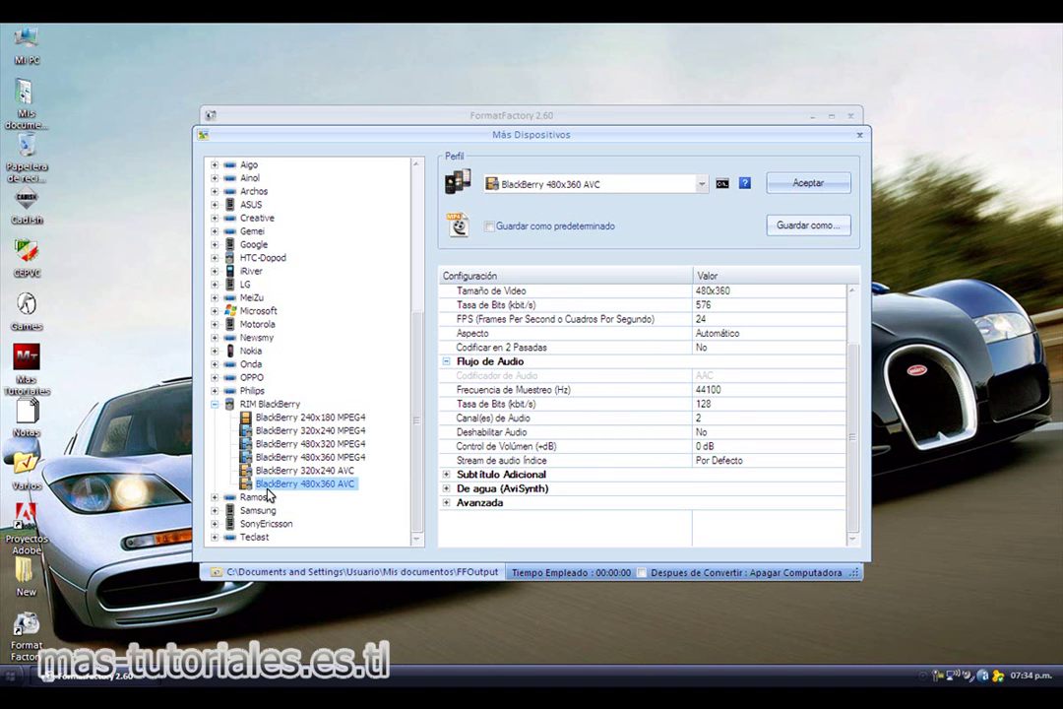
left_click(270, 471)
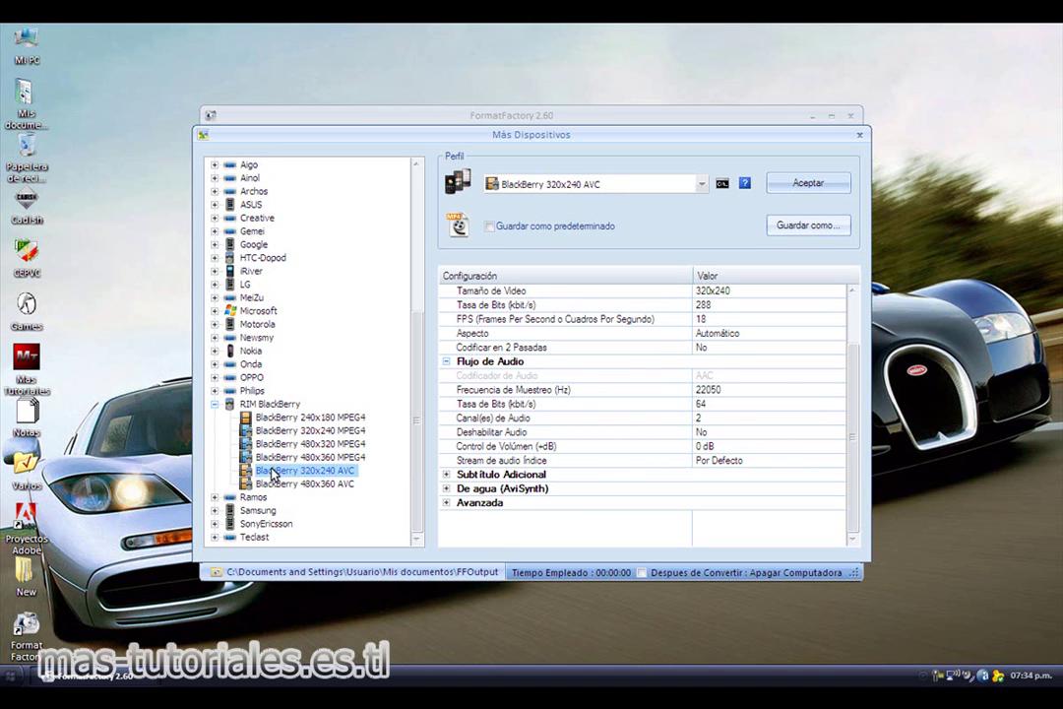
left_click(273, 456)
left_click(276, 444)
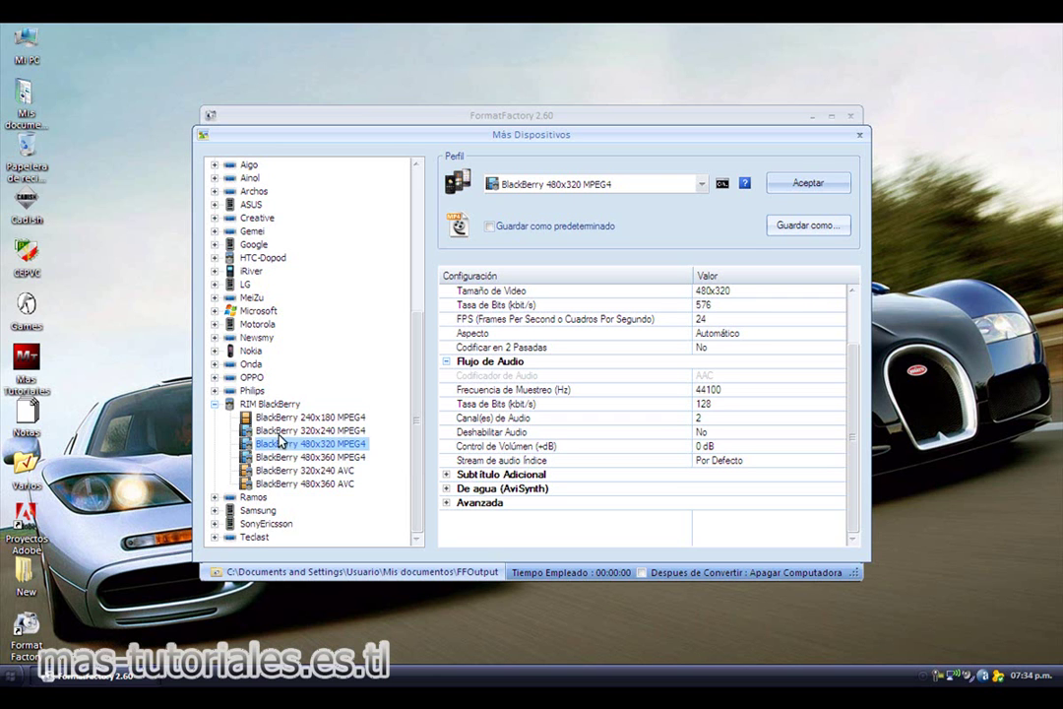
left_click(276, 432)
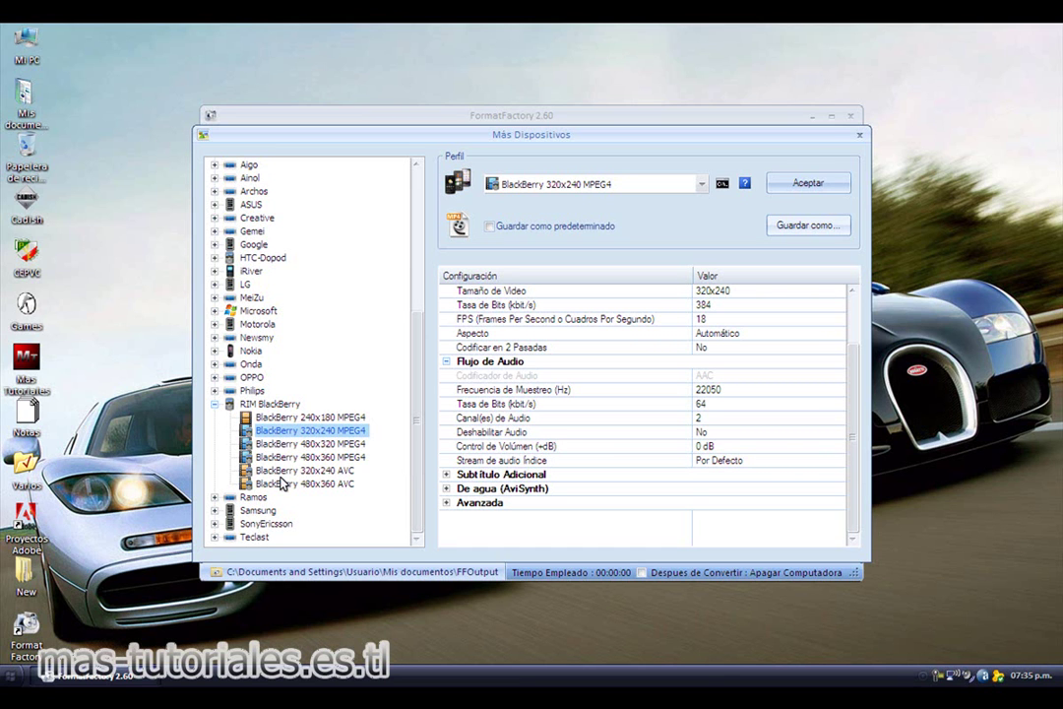
Choose the BlackBerry 480x360 MPEG4 profile as the output format and accept it
left_click(284, 458)
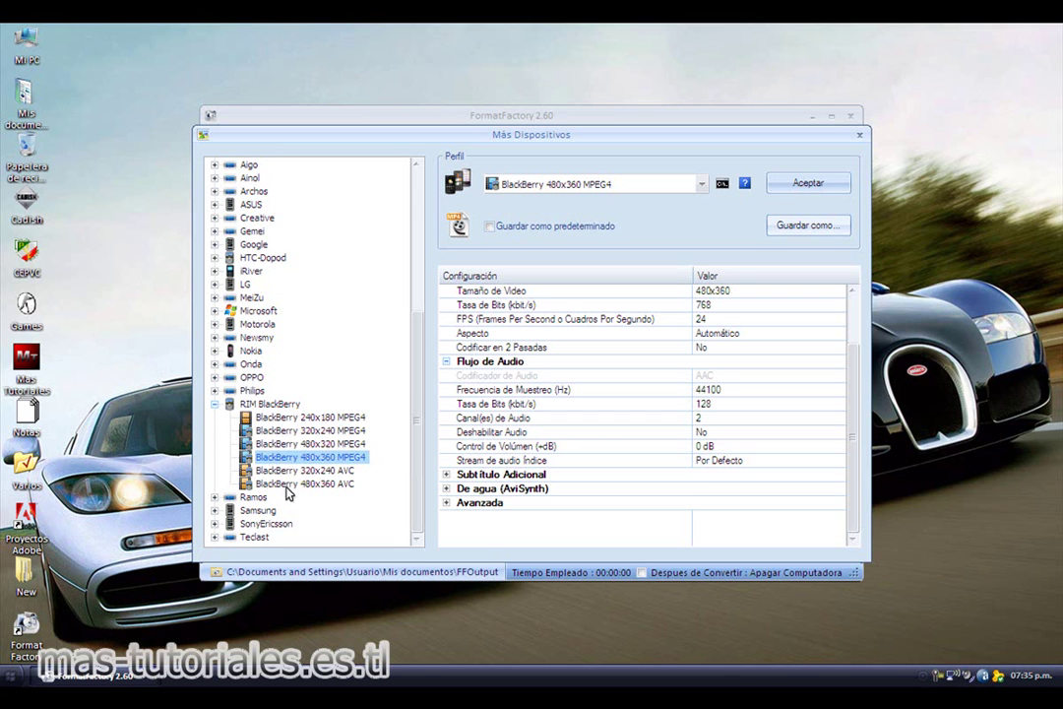
left_click(286, 484)
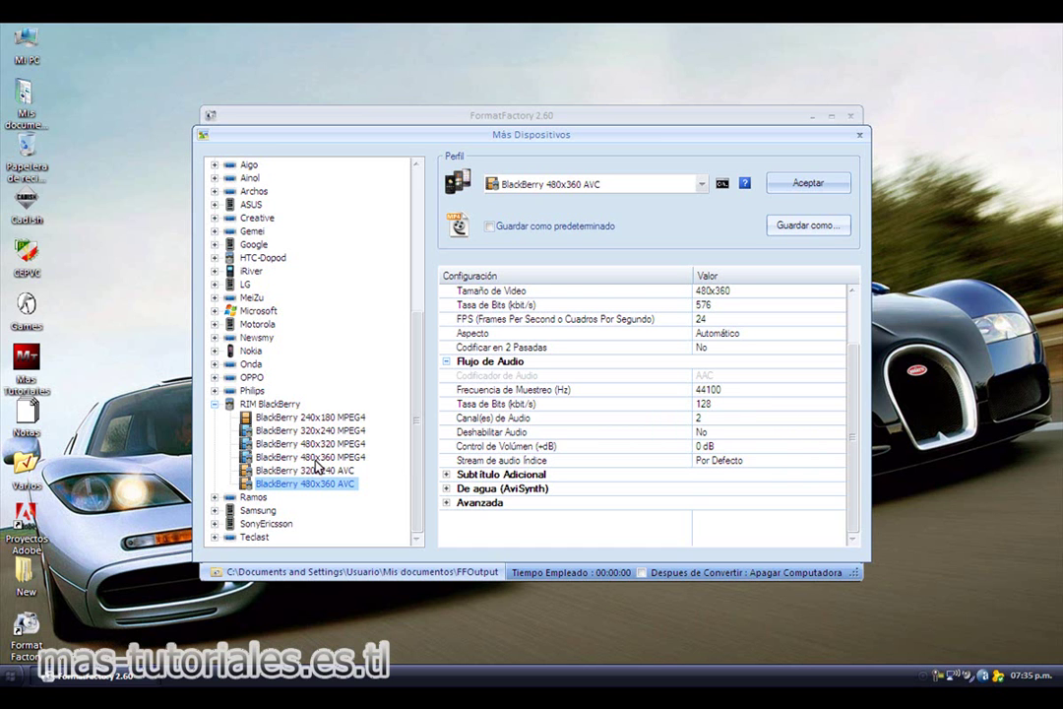
left_click(316, 459)
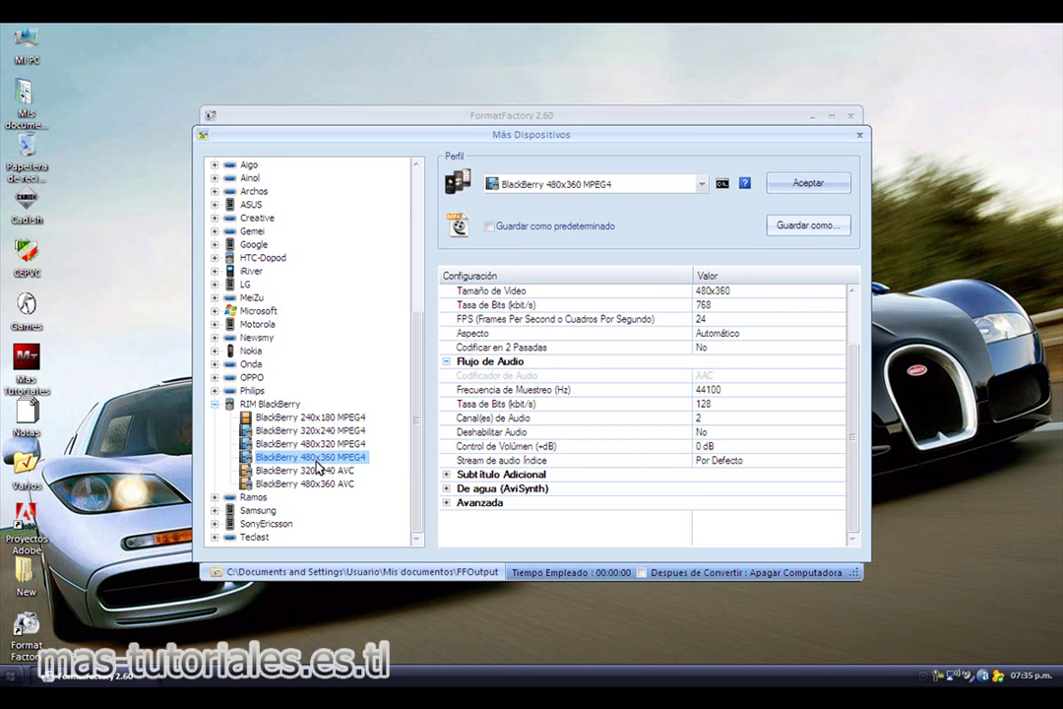
left_click(783, 189)
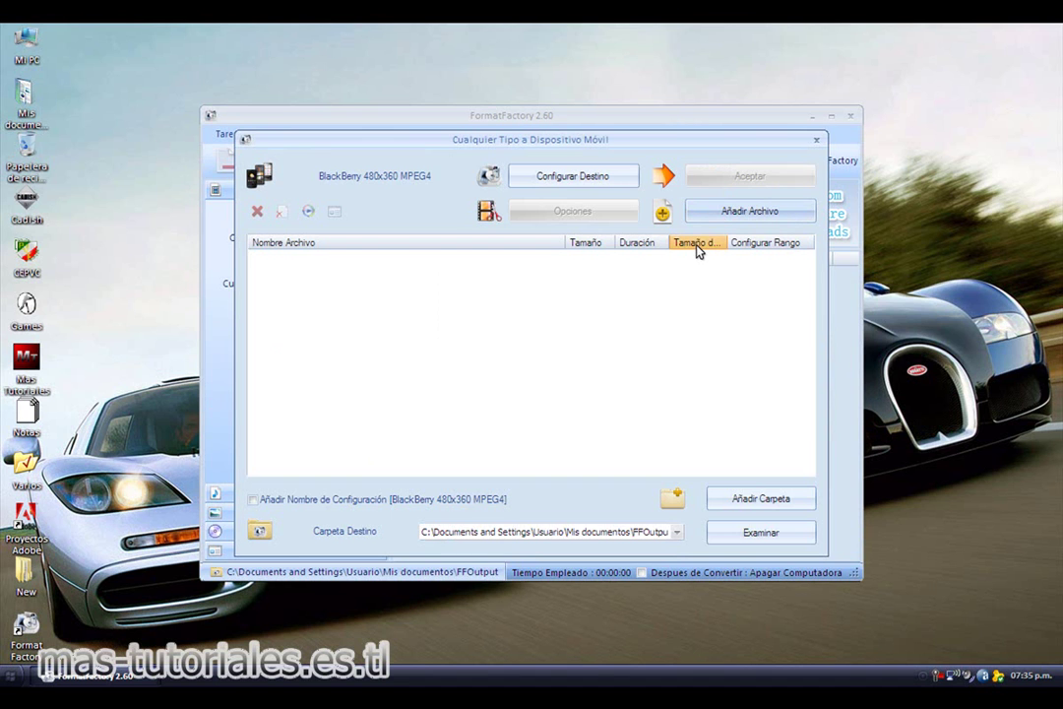
Add the video OVNI DERRIVADO EN EUROPA.mp4 from the Mis vídeos folder to the conversion list
left_click(709, 217)
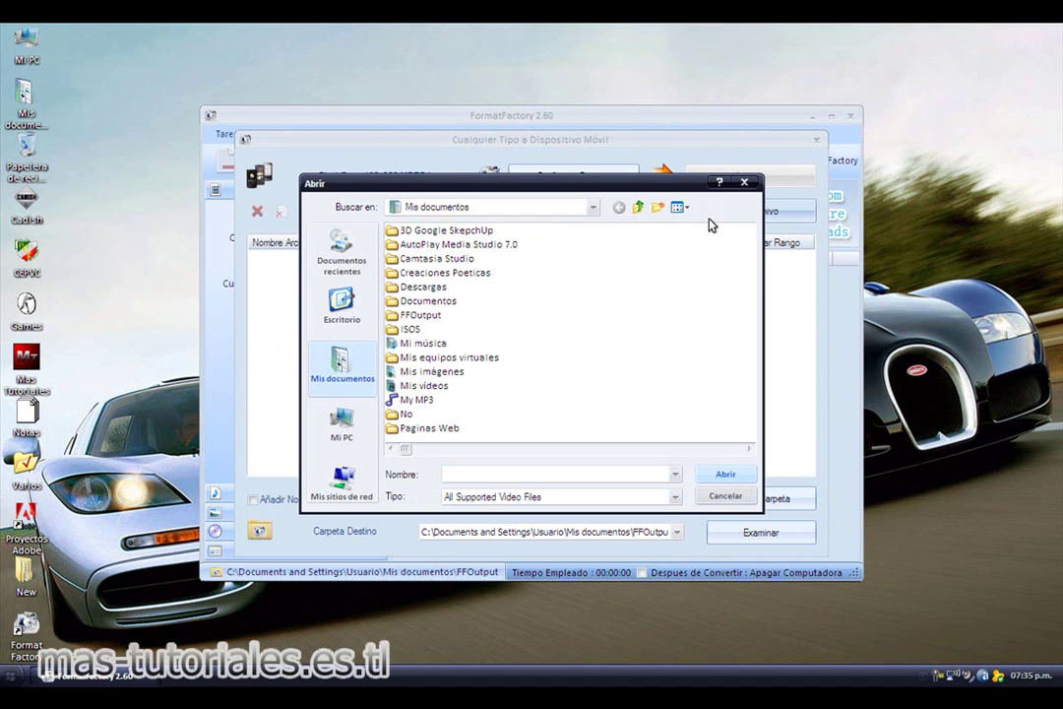
double_click(438, 388)
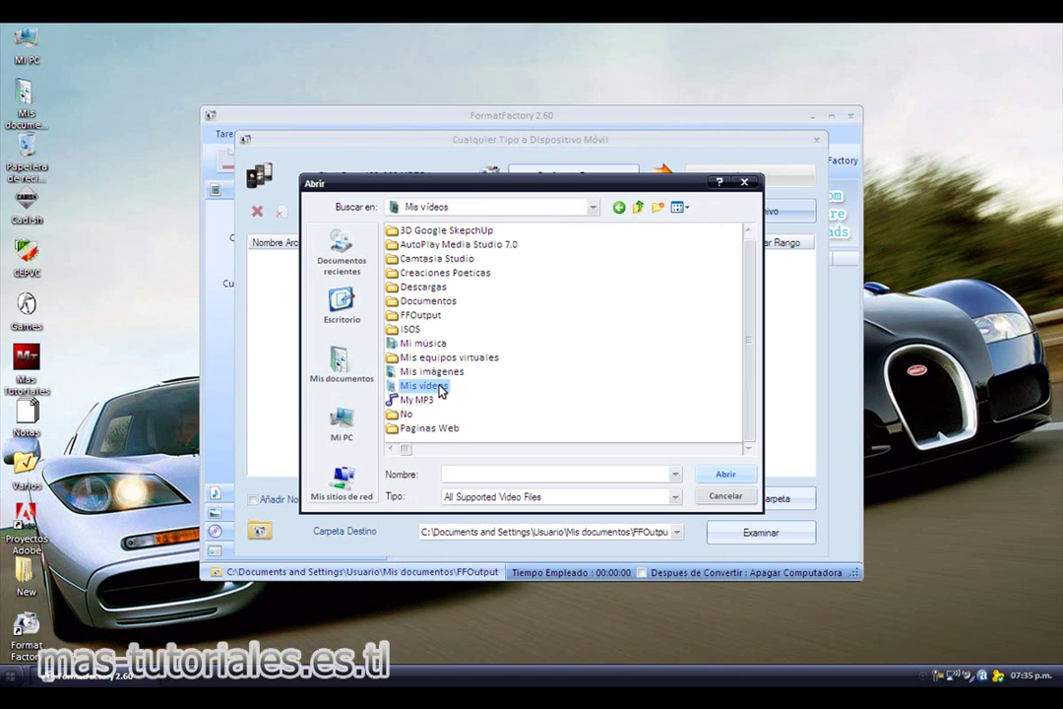
left_click(559, 374)
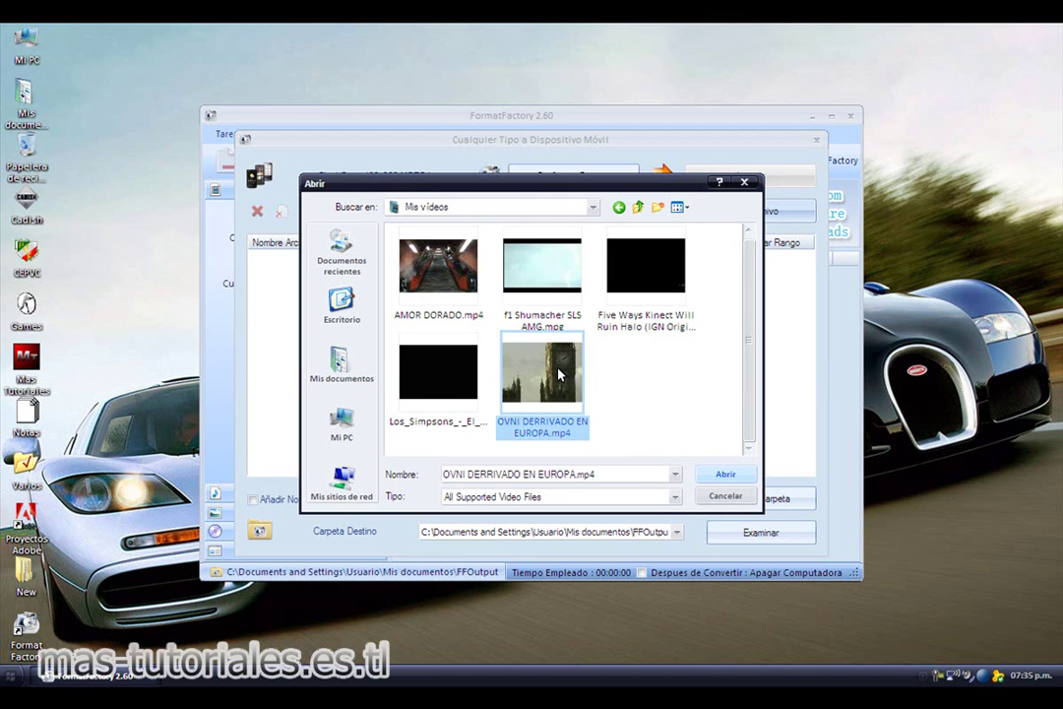
left_click(711, 479)
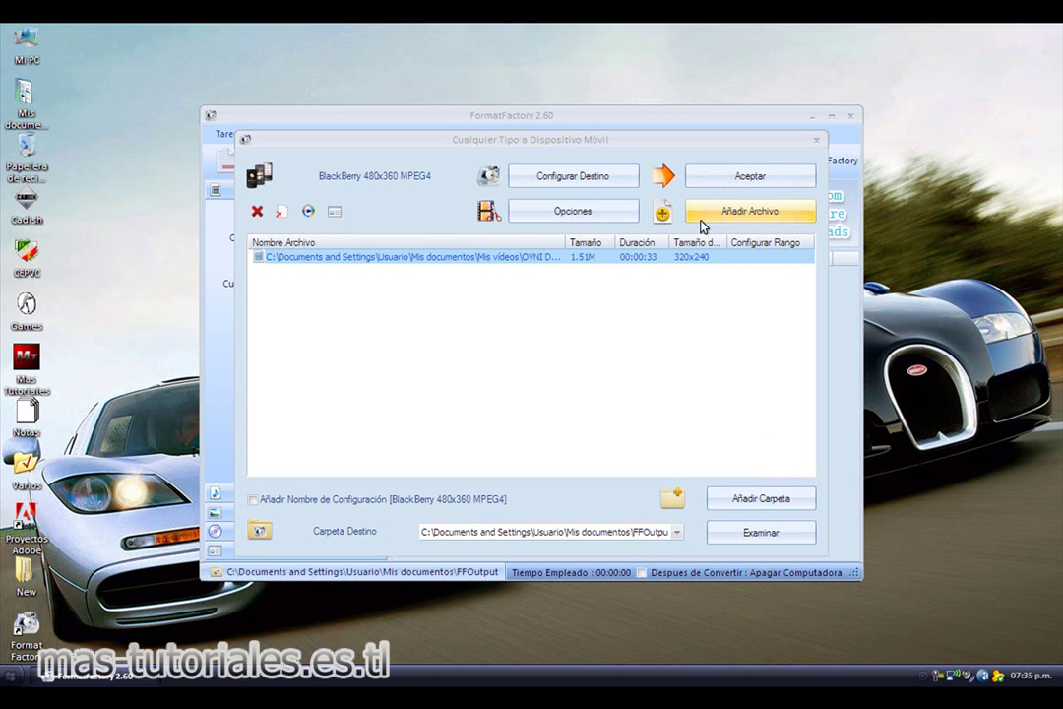
left_click(702, 226)
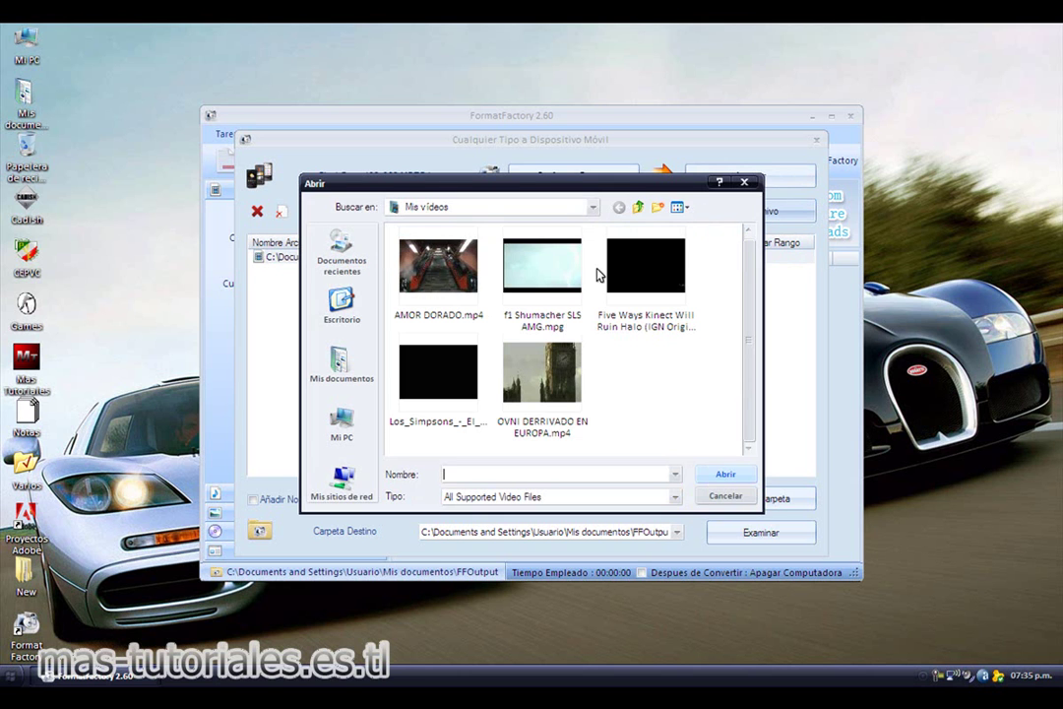
left_click_drag(617, 362, 396, 291)
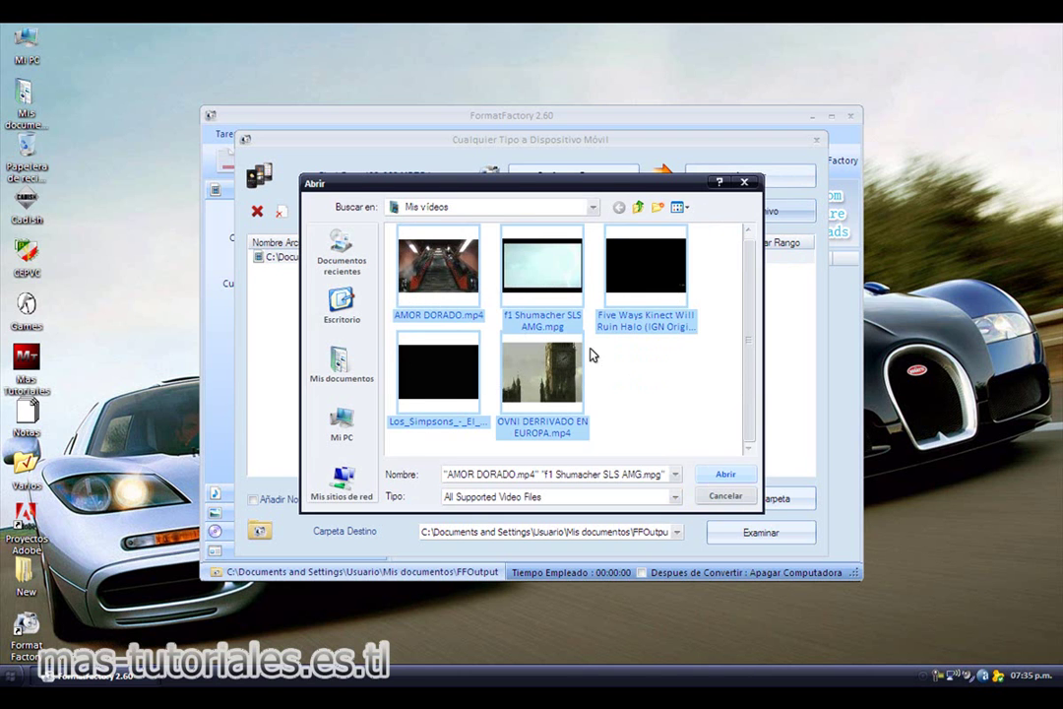
left_click(638, 384)
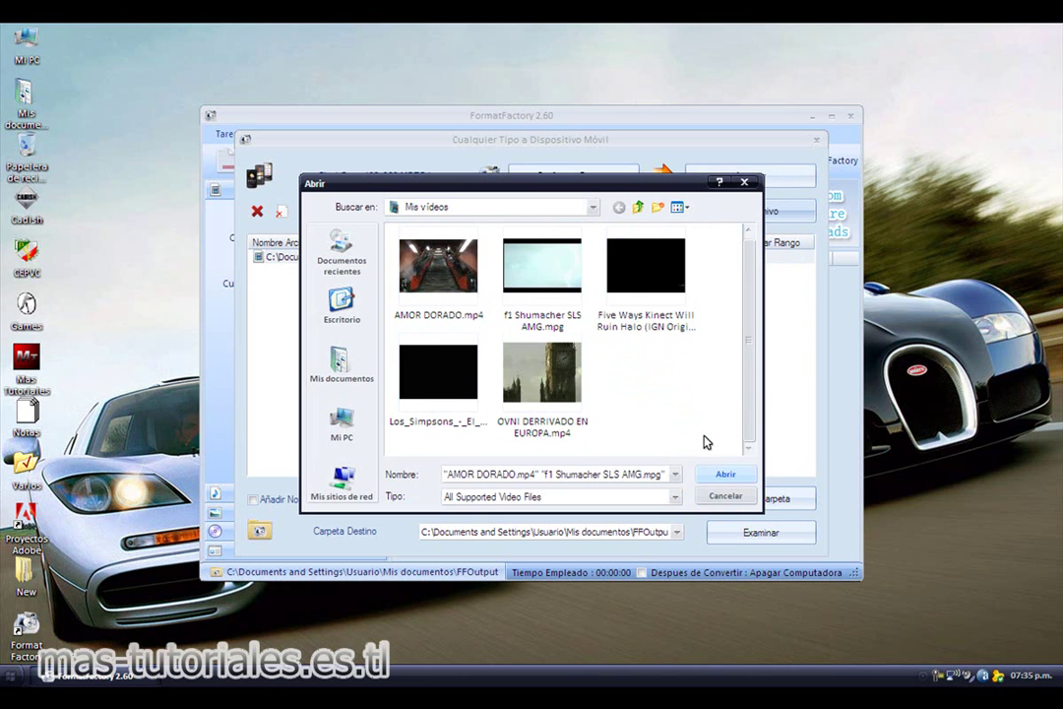
left_click_drag(702, 436, 667, 392)
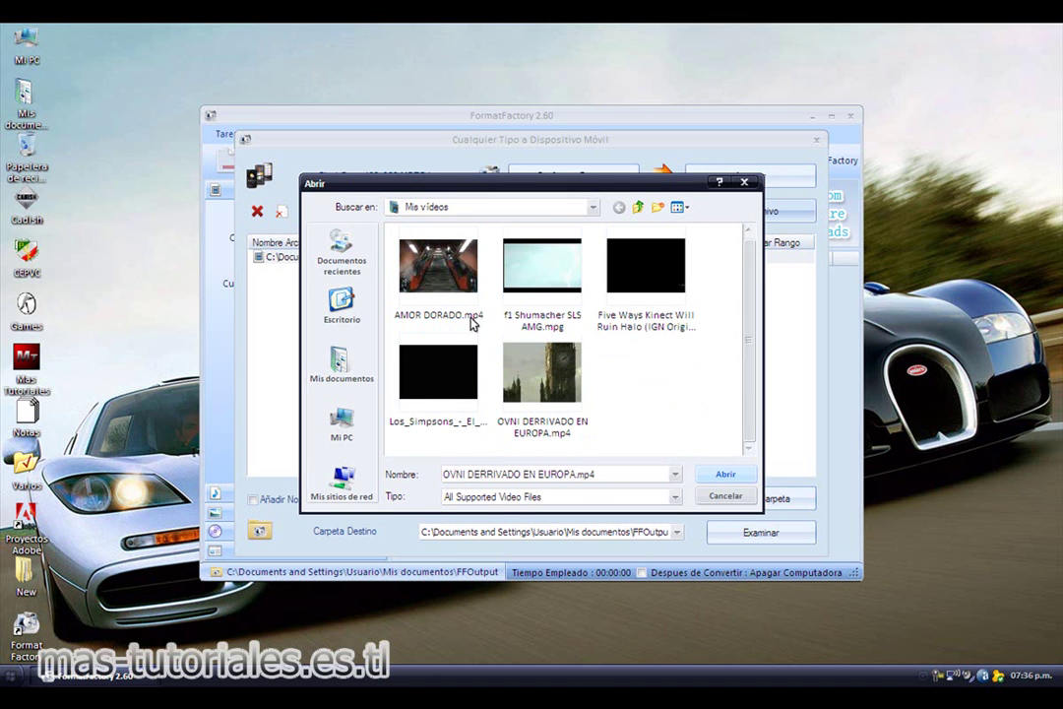
left_click(443, 281)
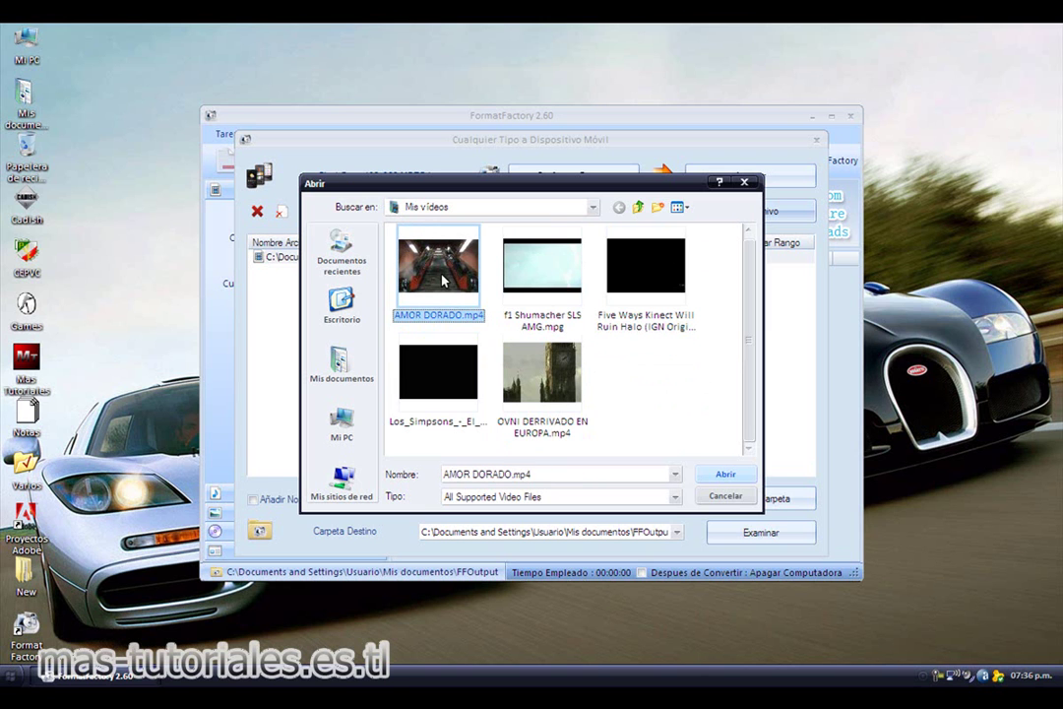
left_click(645, 266, "ctrl")
left_click(455, 369, "ctrl")
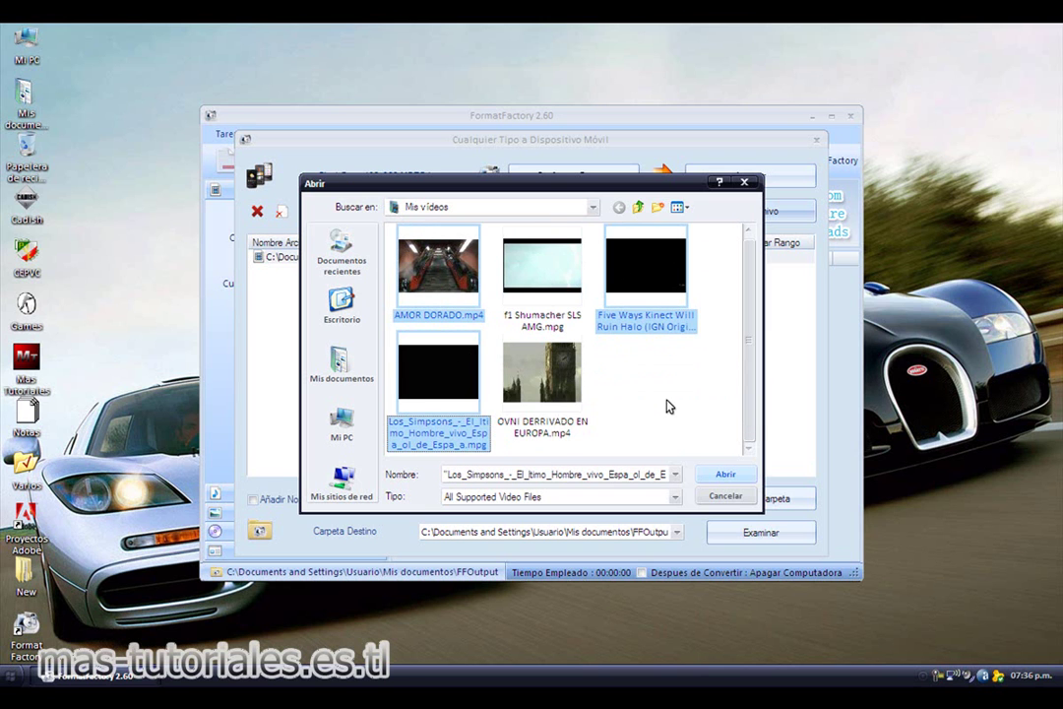
left_click(665, 406)
left_click(718, 495)
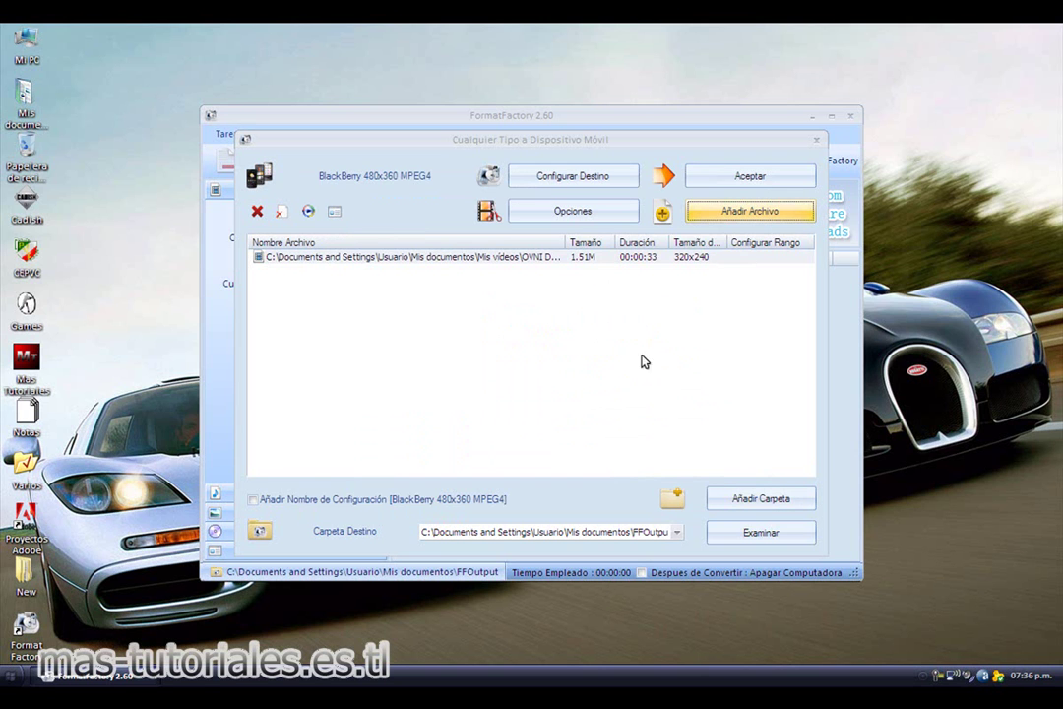
Accept the file list, run the conversion and open its destination folder
left_click(742, 189)
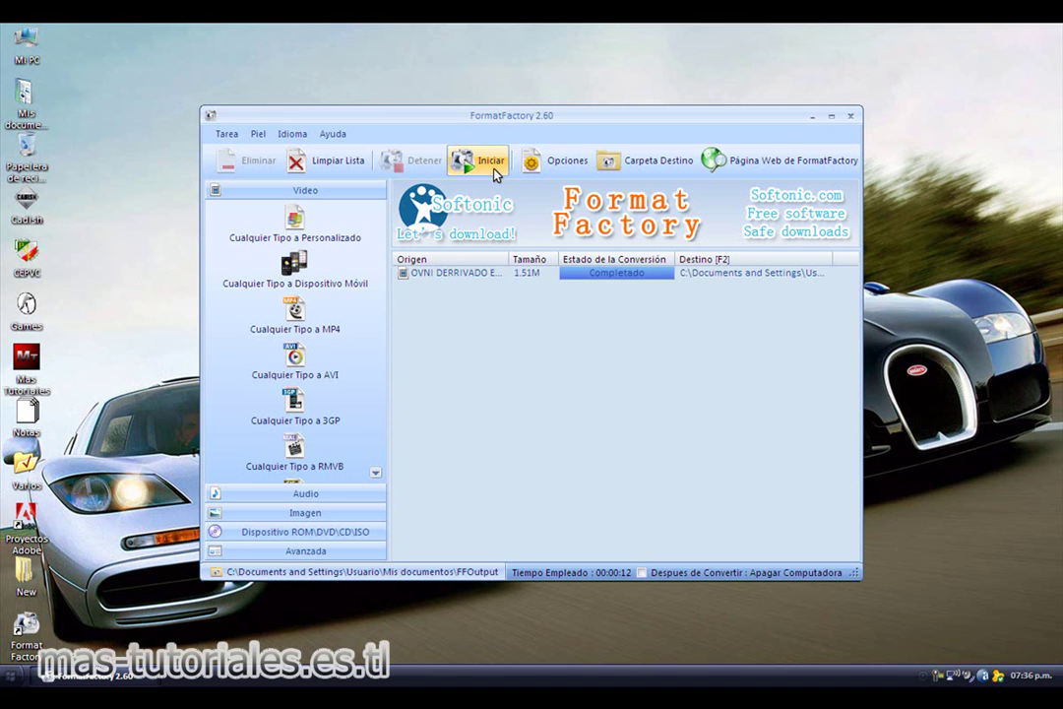
left_click(618, 170)
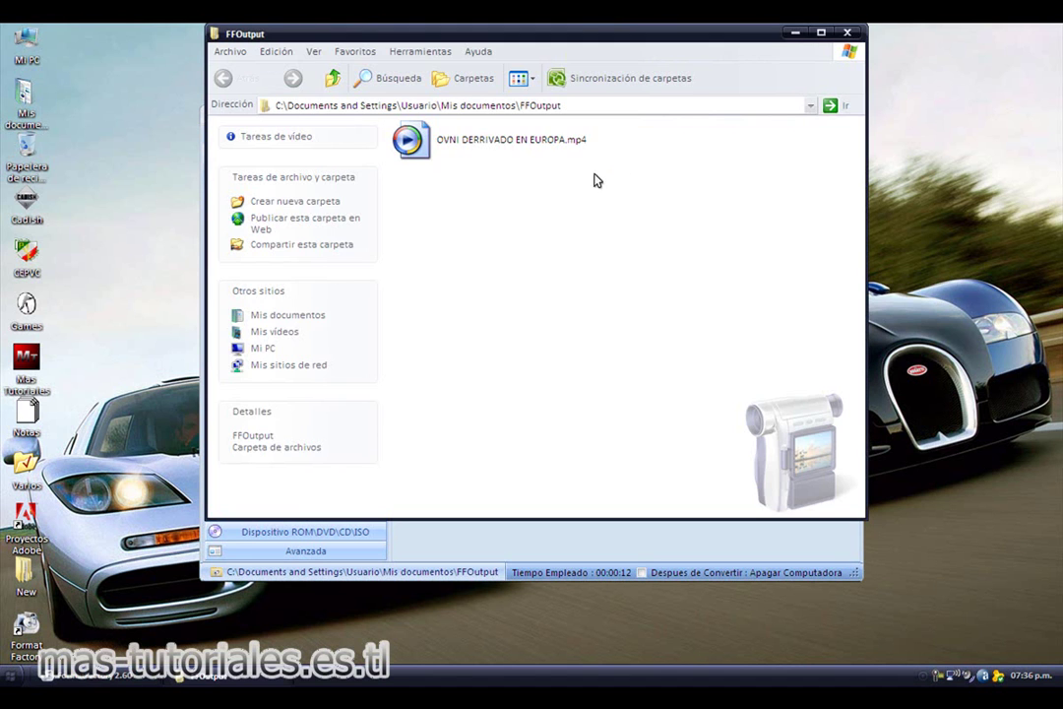
Play the converted OVNI DERRIVADO EN EUROPA.mp4, skip ahead to about the middle and close the player
left_click(410, 142)
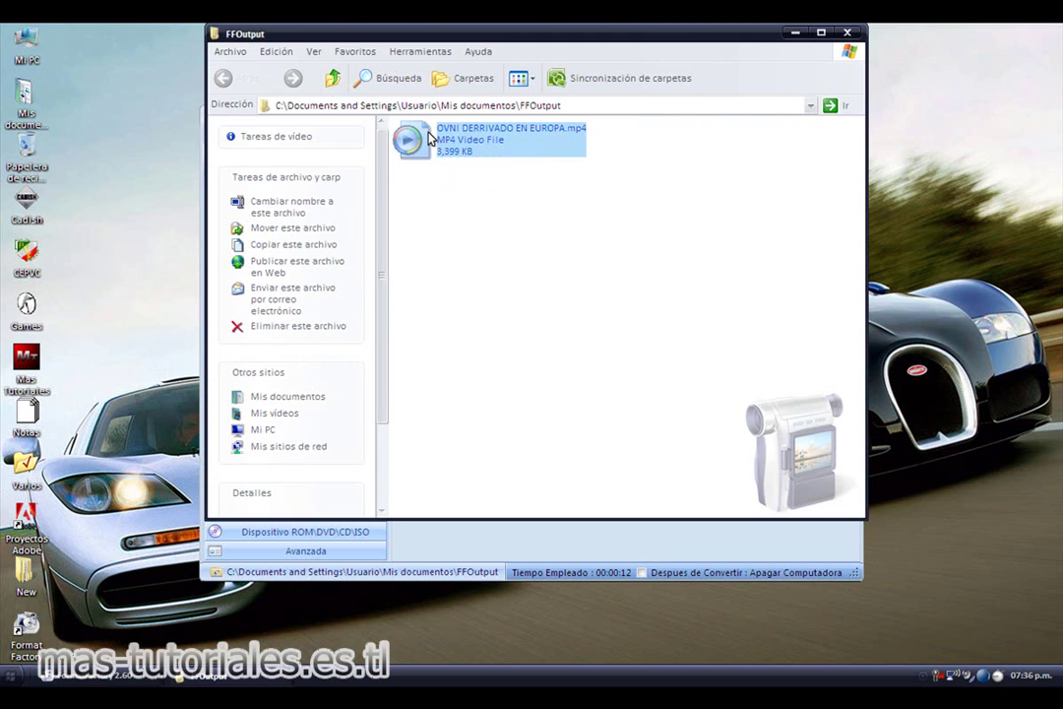
double_click(429, 136)
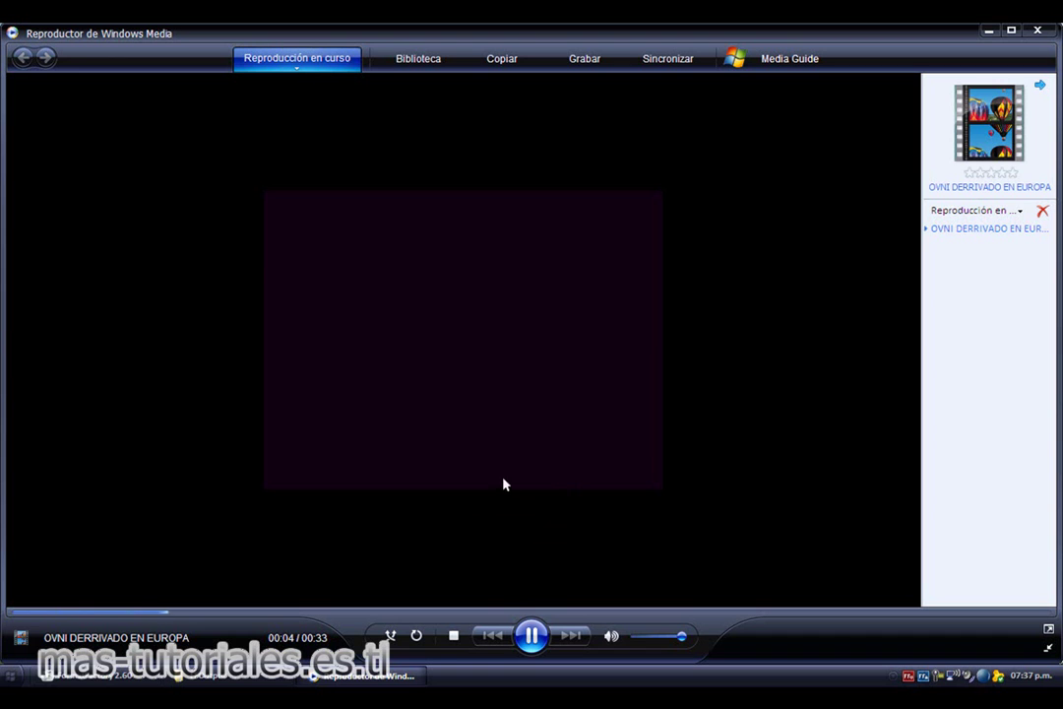
left_click(478, 613)
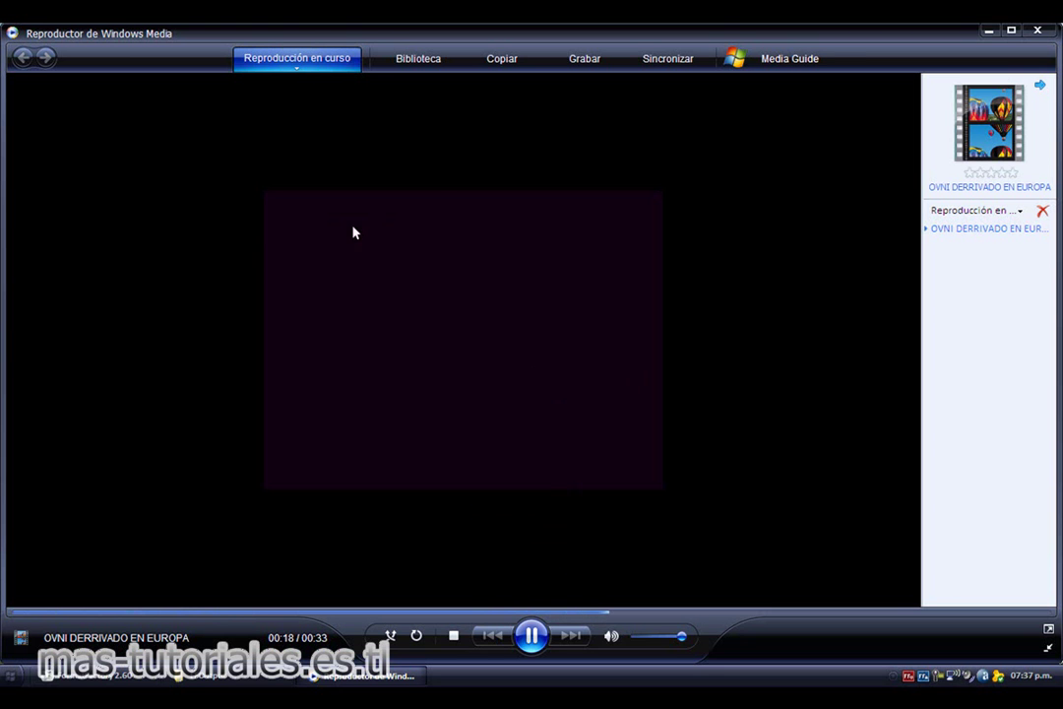
left_click(1035, 33)
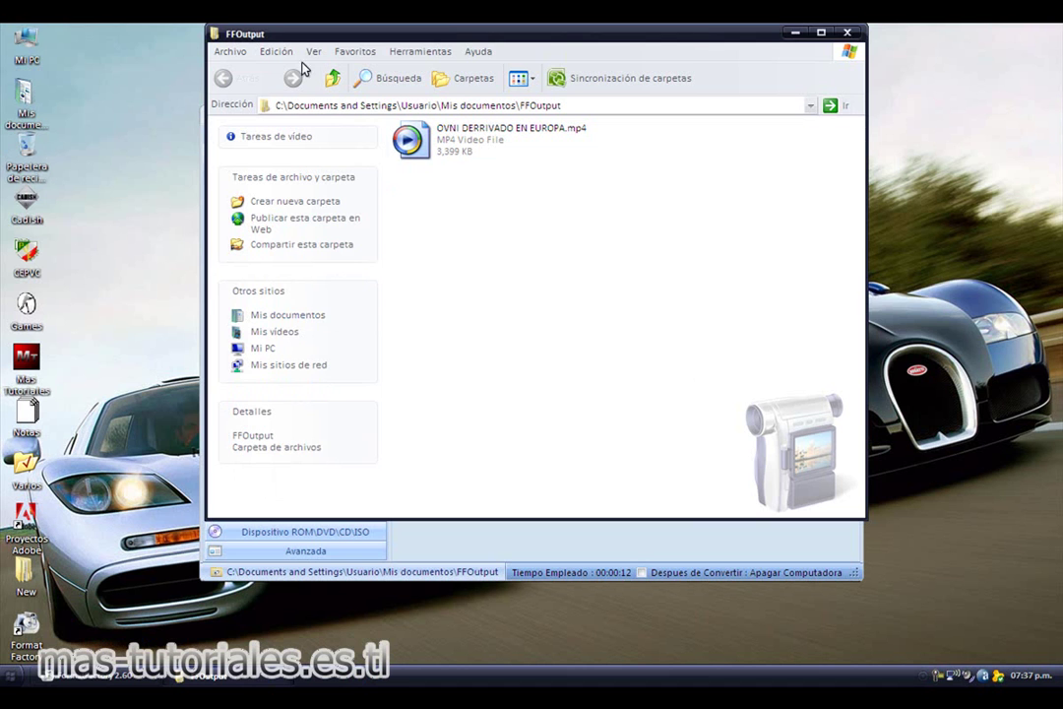
Review the completed task in Format Factory and locate its converted file OVNI DERRIVADO EN EUROPA.mp4 in the FFOutput folder
left_click(563, 539)
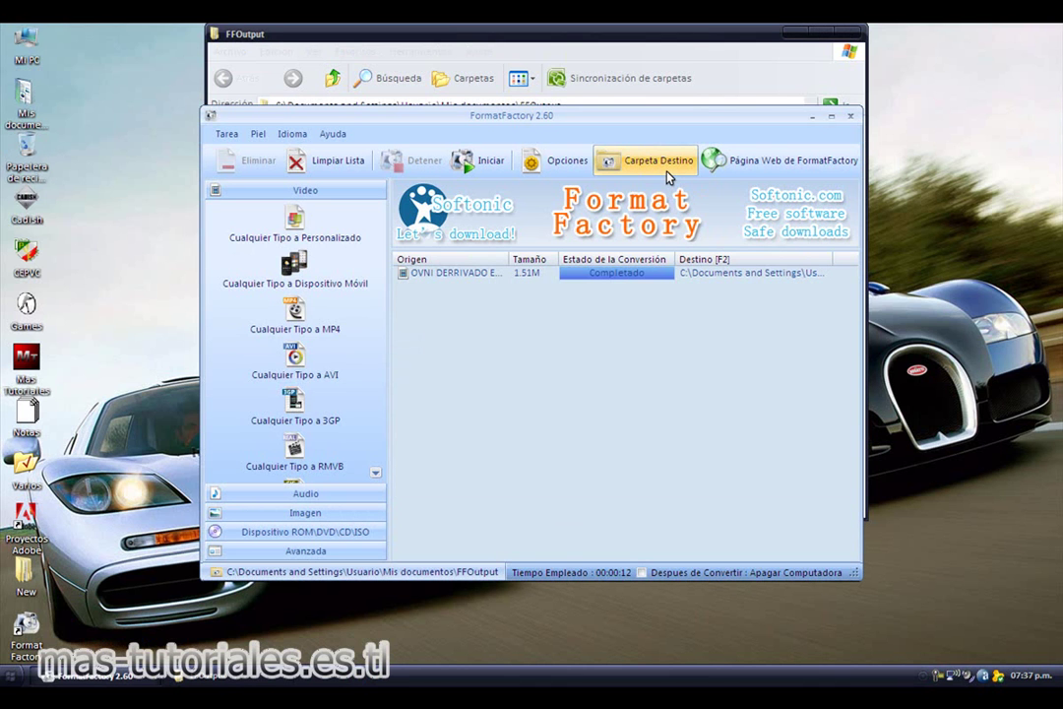
left_click(700, 62)
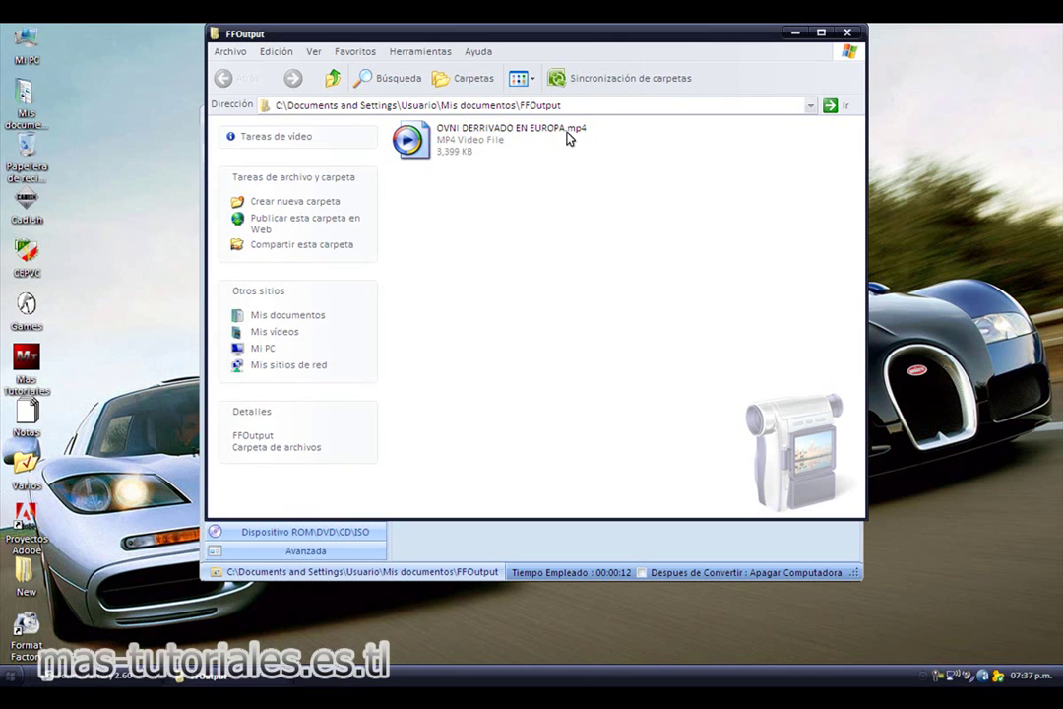
left_click(567, 139)
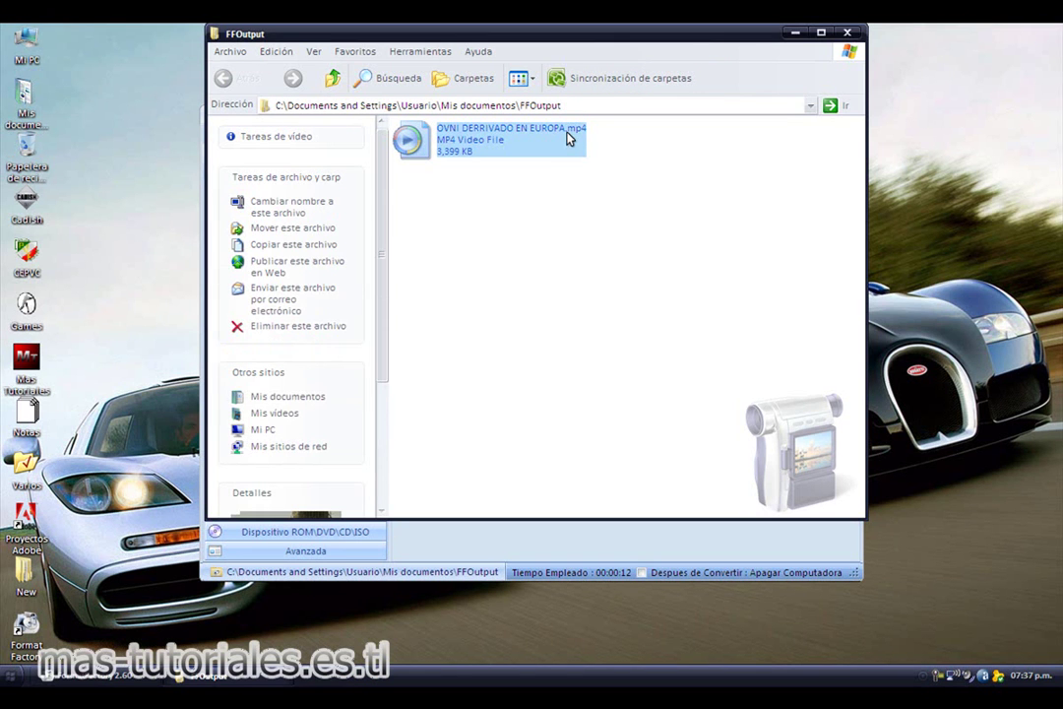
left_click(688, 168)
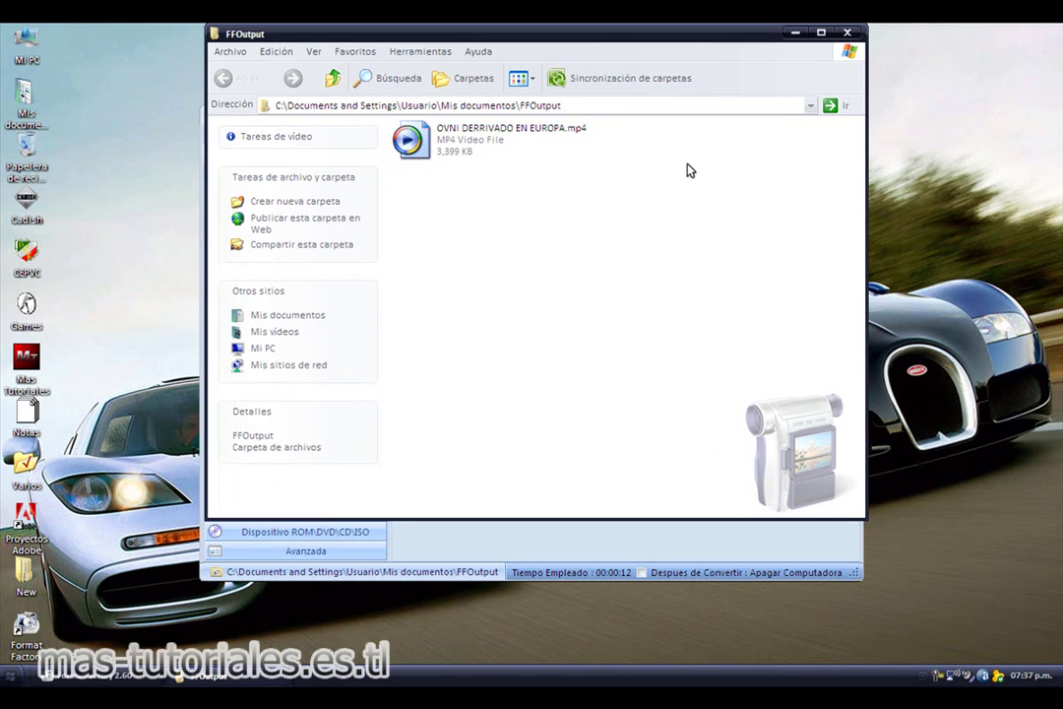
Close the FFOutput folder window and exit Format Factory
left_click(844, 36)
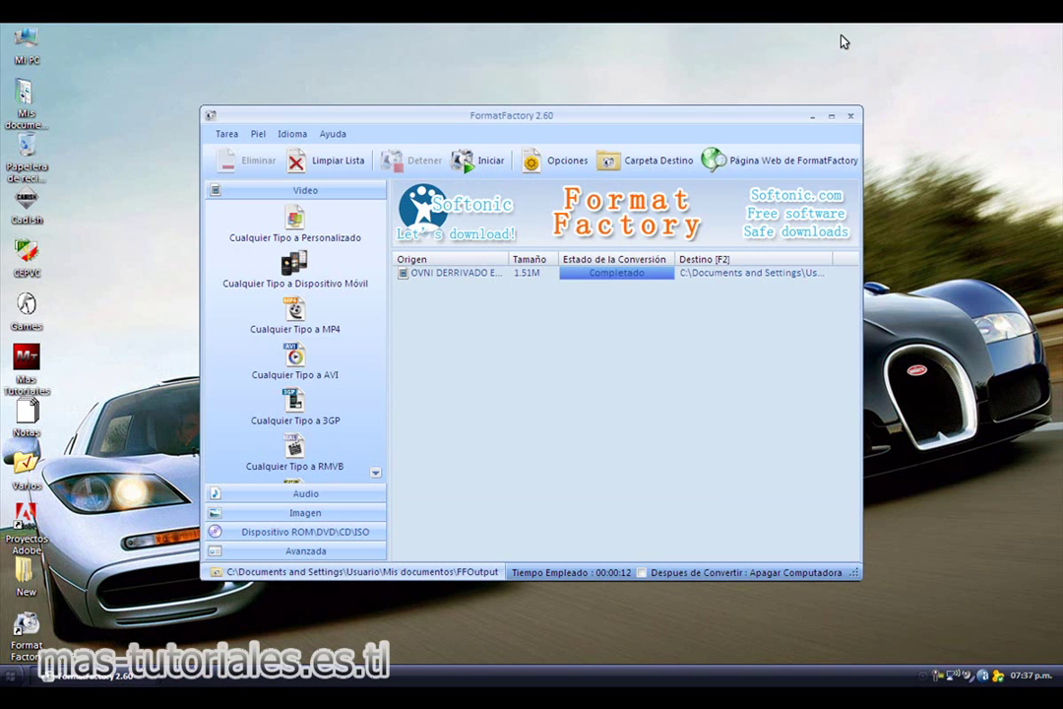
left_click(851, 113)
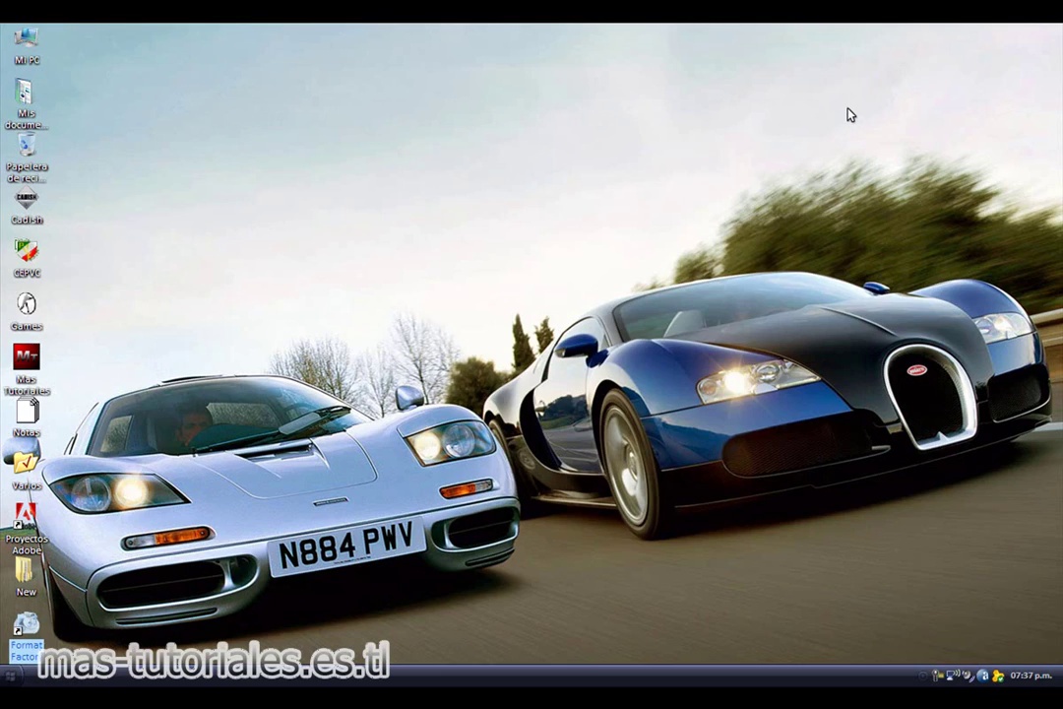